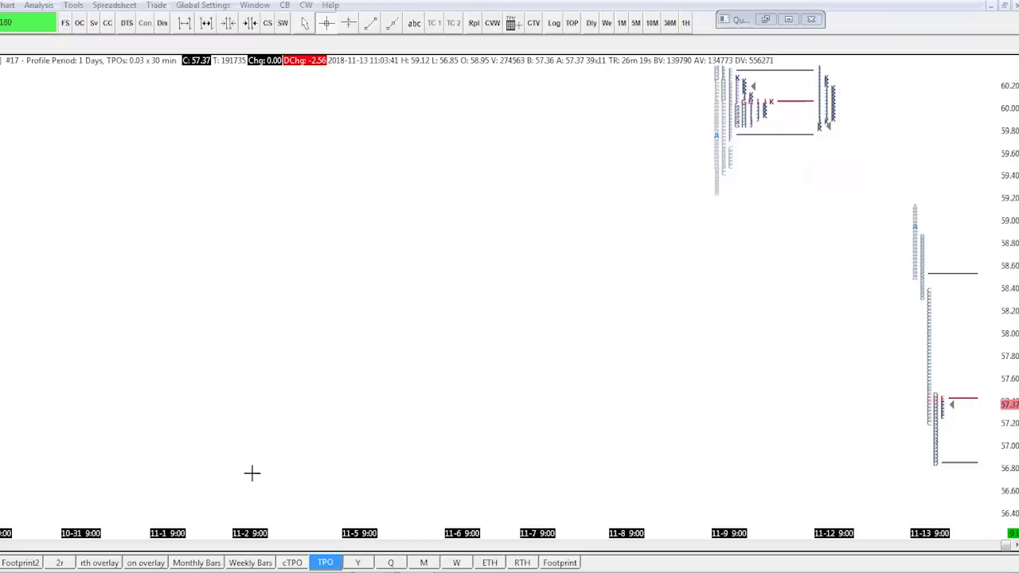
Examine the price history on the Y chart and the Weekly Bars chart, with the weekly bars rescaled around the dashed levels from 2015 onward.
left_click(357, 563)
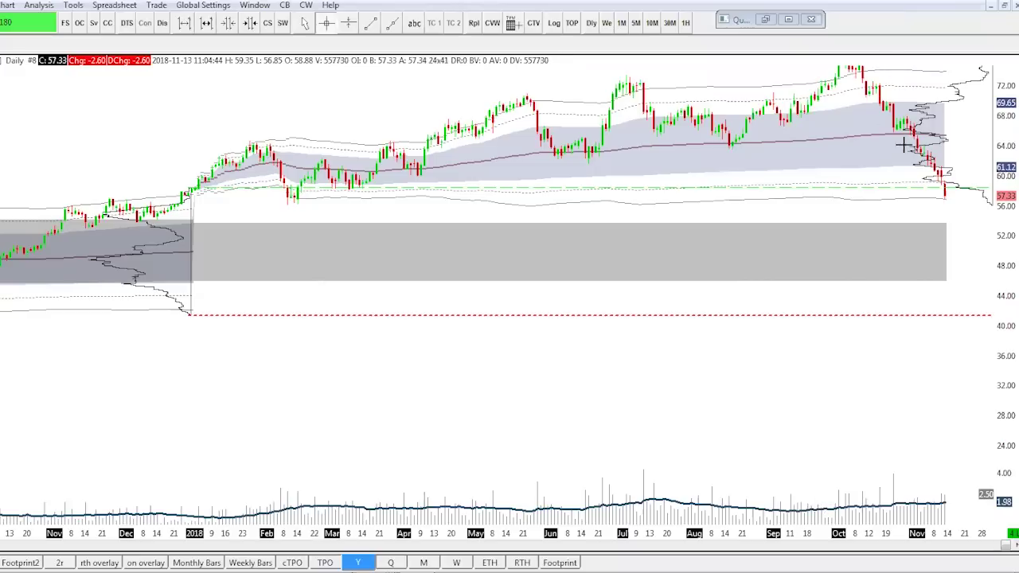
left_click_drag(1009, 134, 1009, 177)
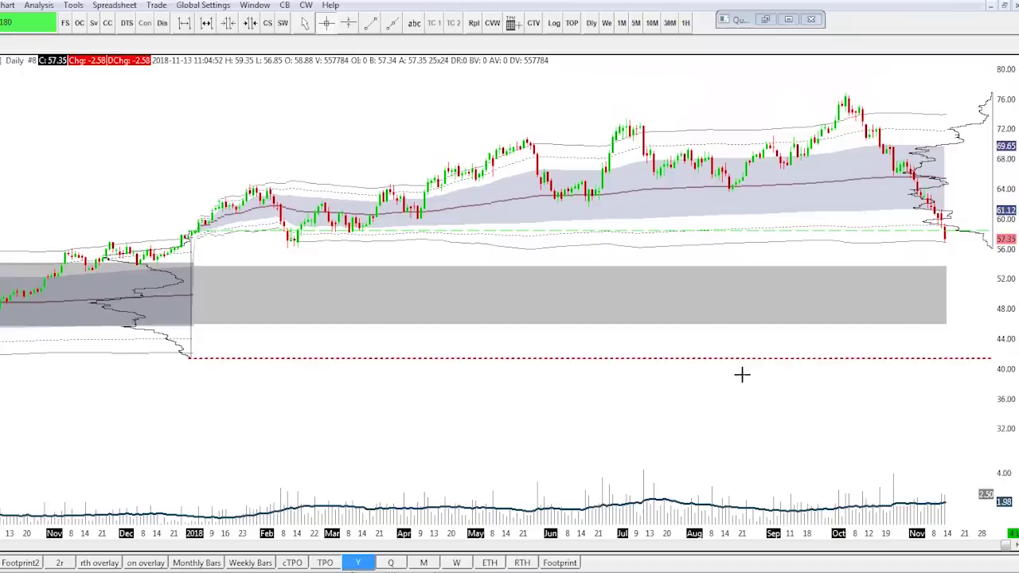
left_click(240, 559)
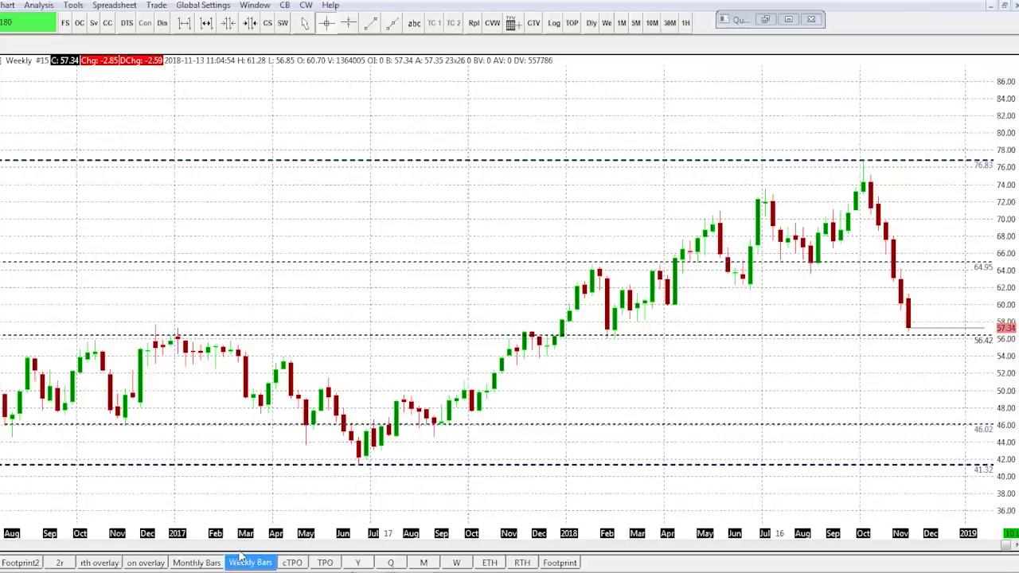
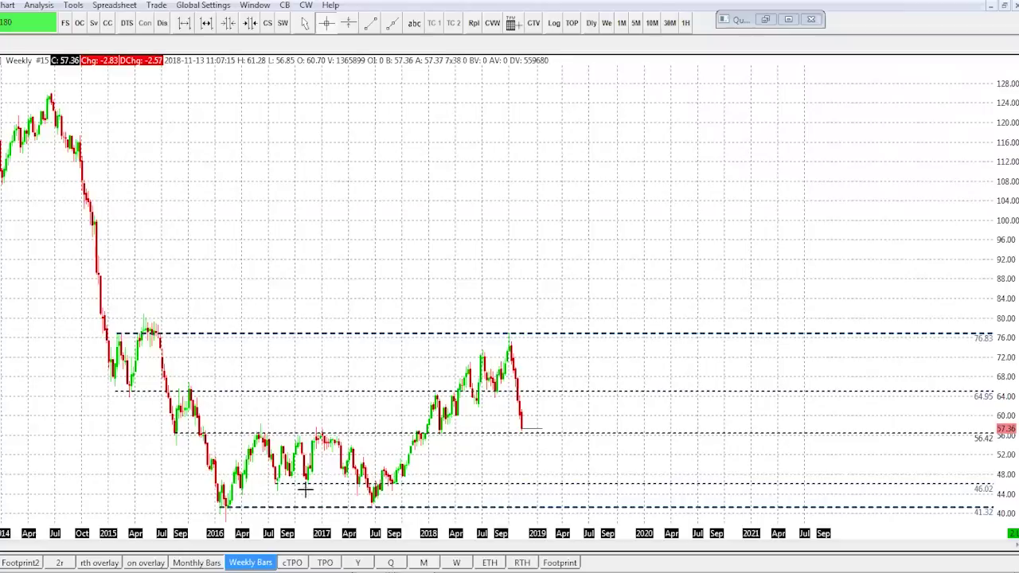
left_click_drag(280, 526, 223, 524)
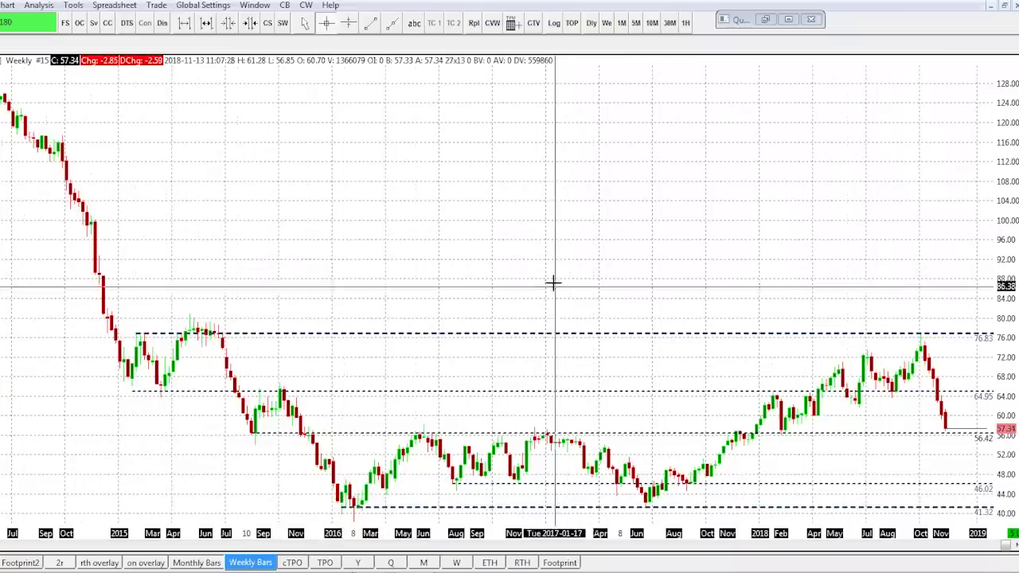
left_click_drag(1009, 319, 888, 410)
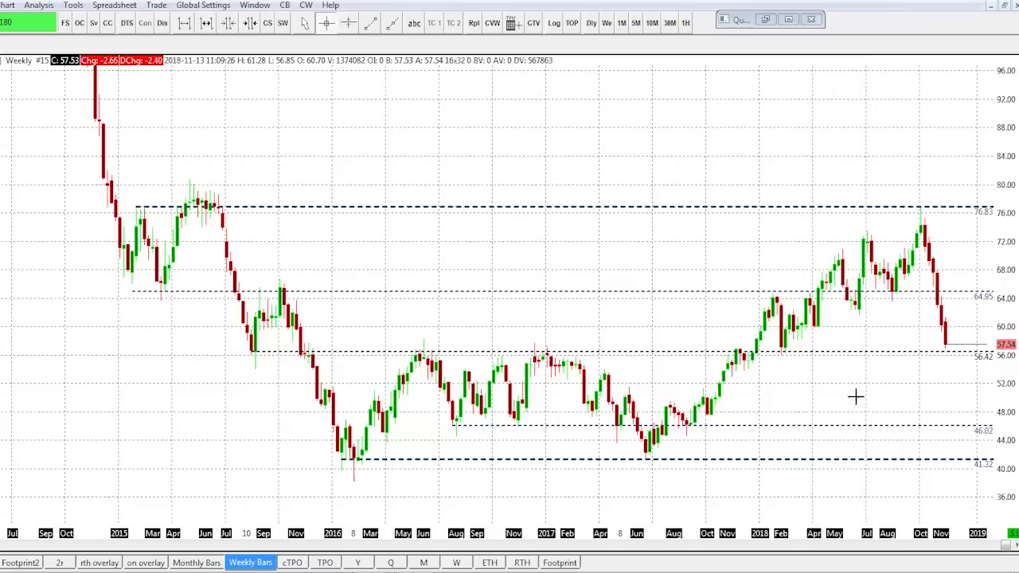
Examine the 2018 price action on the Y chart at a larger price scale, with a brief check of the ETH chart.
left_click(356, 563)
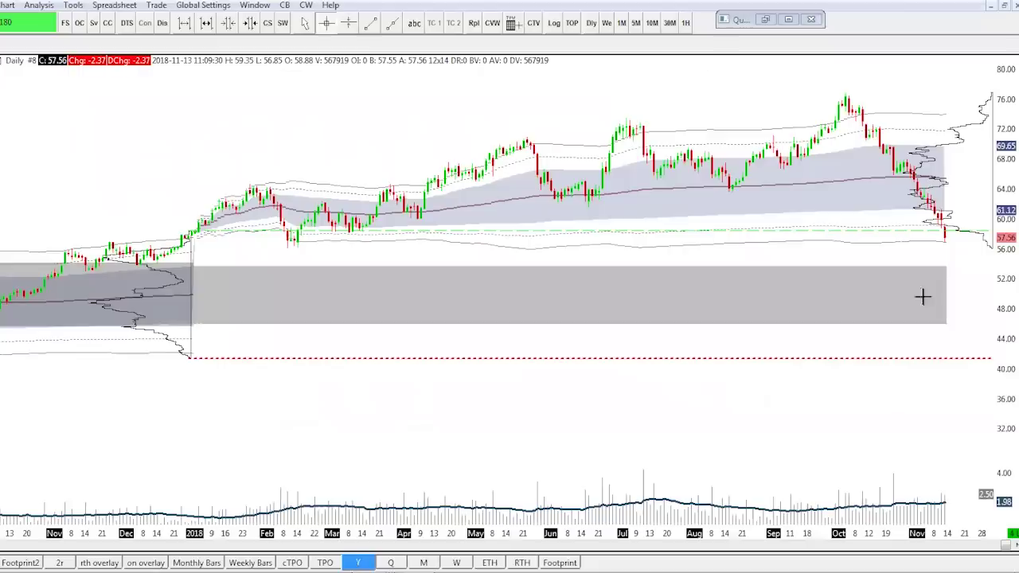
left_click_drag(1007, 126, 1005, 208)
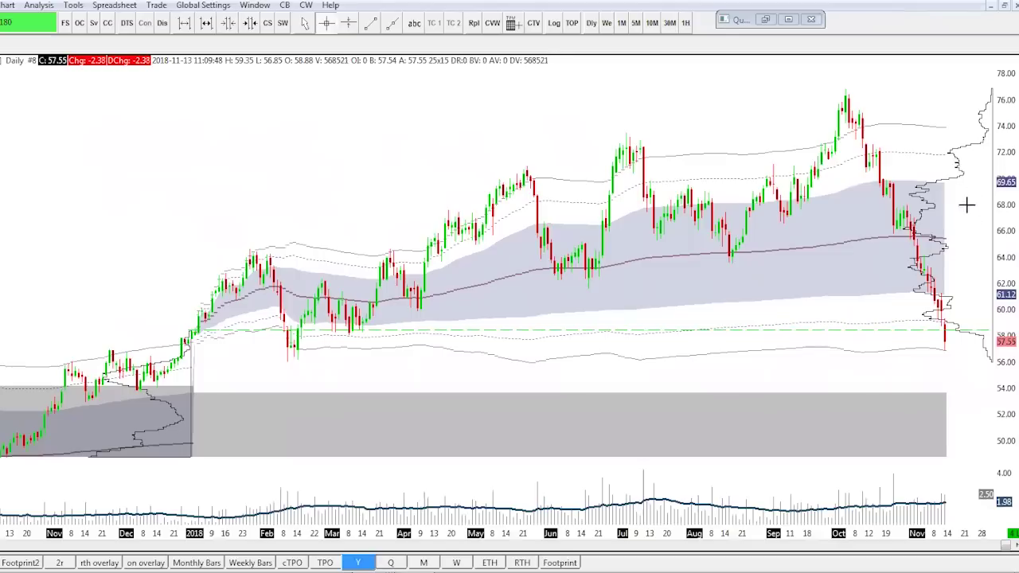
scroll(786, 265, "down", 4)
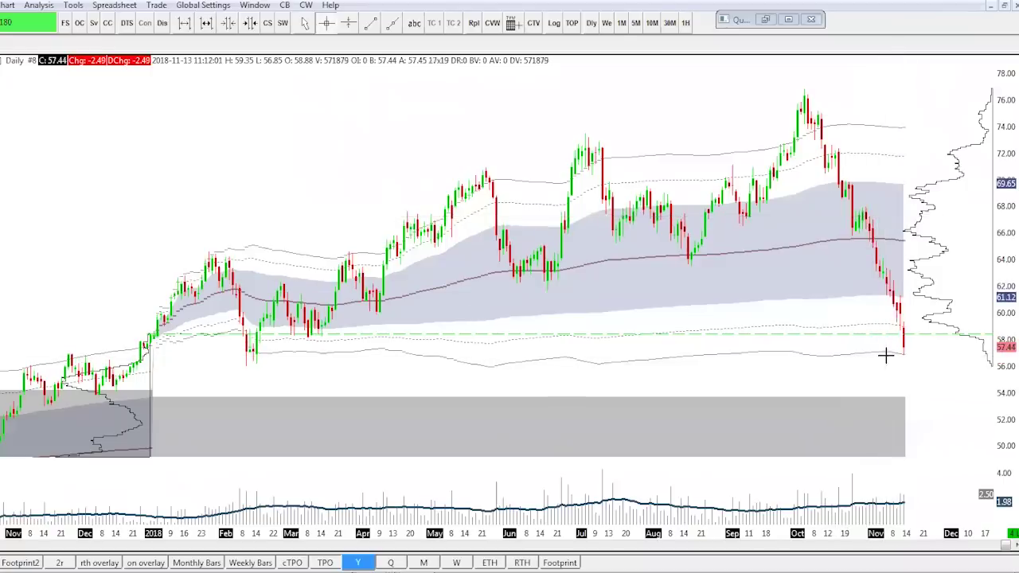
left_click(489, 562)
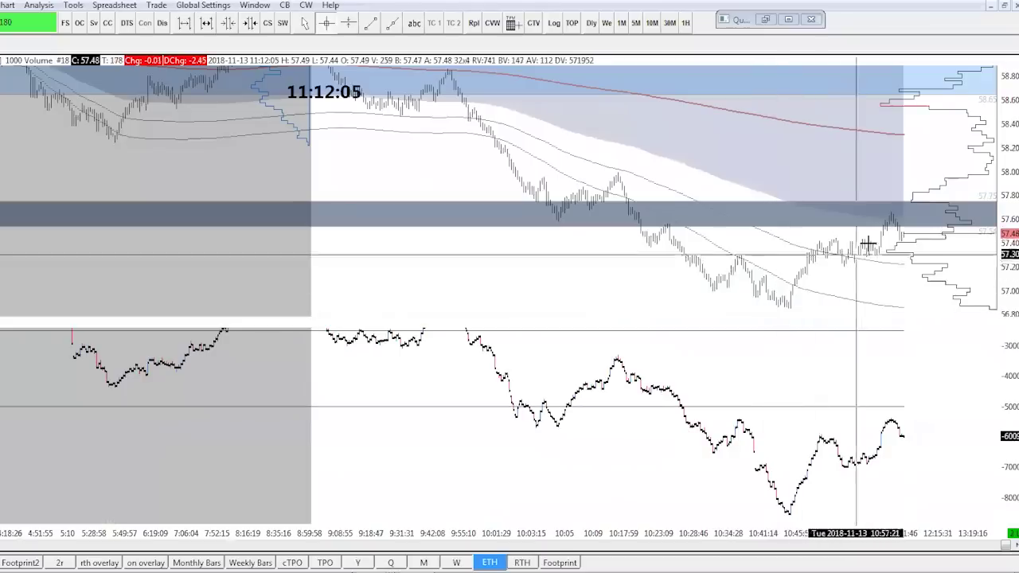
left_click(359, 563)
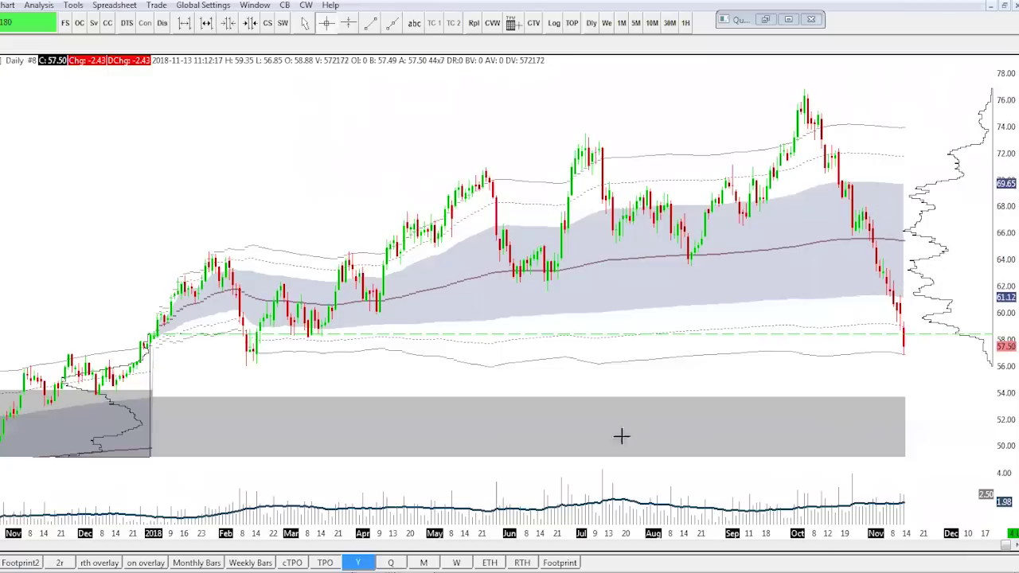
On the TPO chart, display the 11-8 profile's letters in their own columns.
left_click(326, 563)
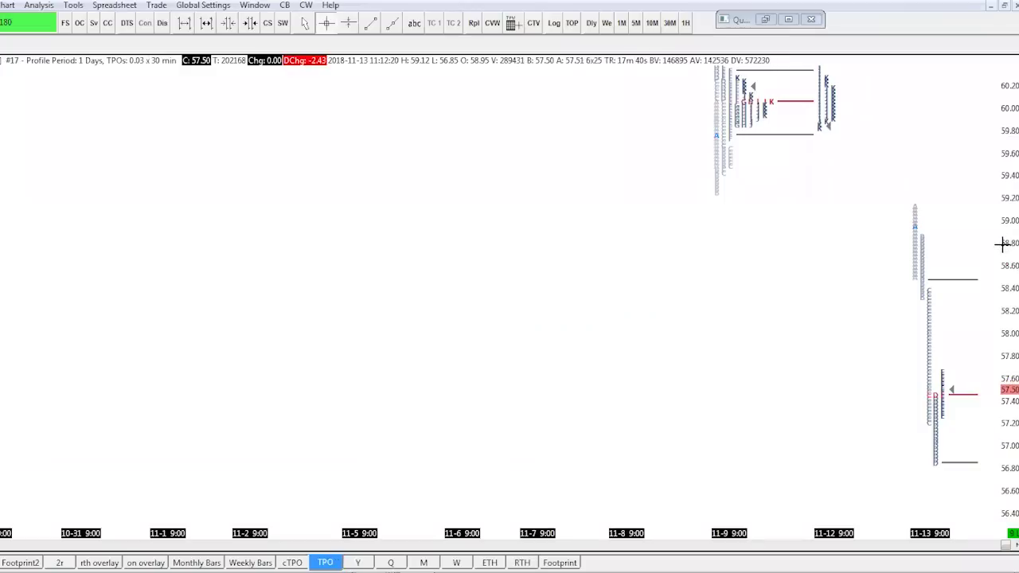
left_click_drag(1002, 244, 1002, 243)
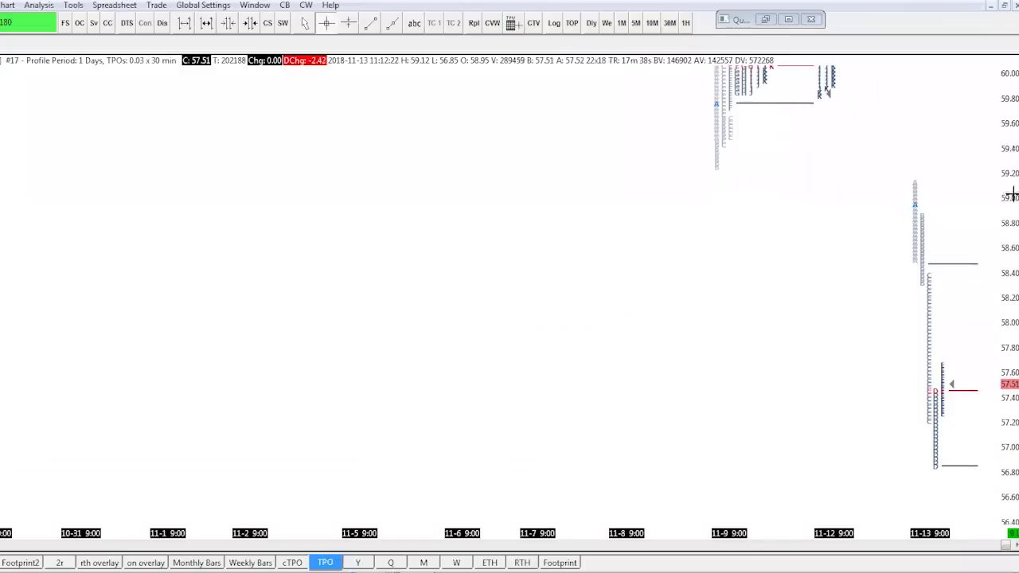
left_click_drag(1010, 99, 971, 470)
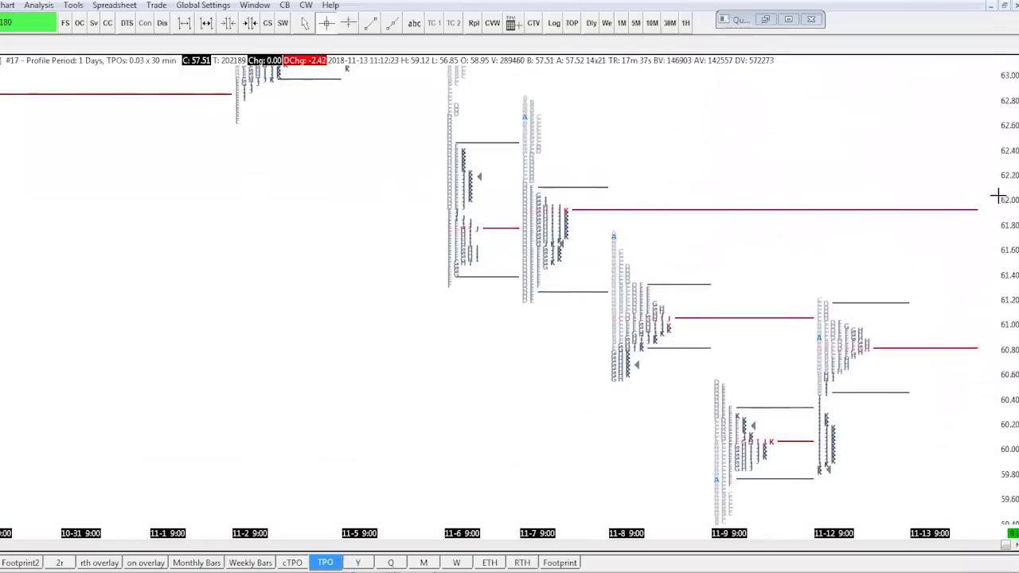
left_click_drag(1010, 165, 1009, 236)
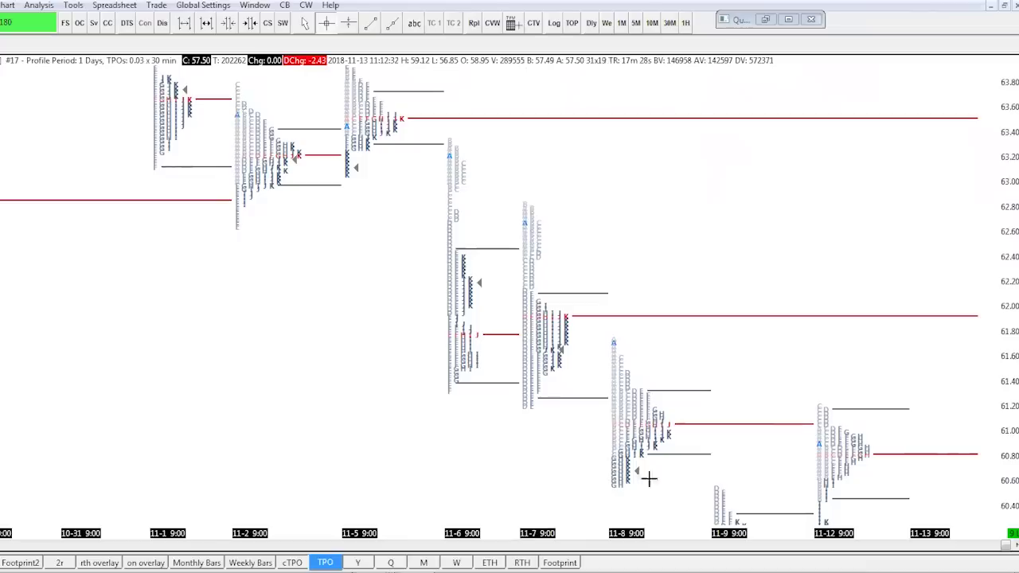
right_click(636, 411)
left_click(865, 217)
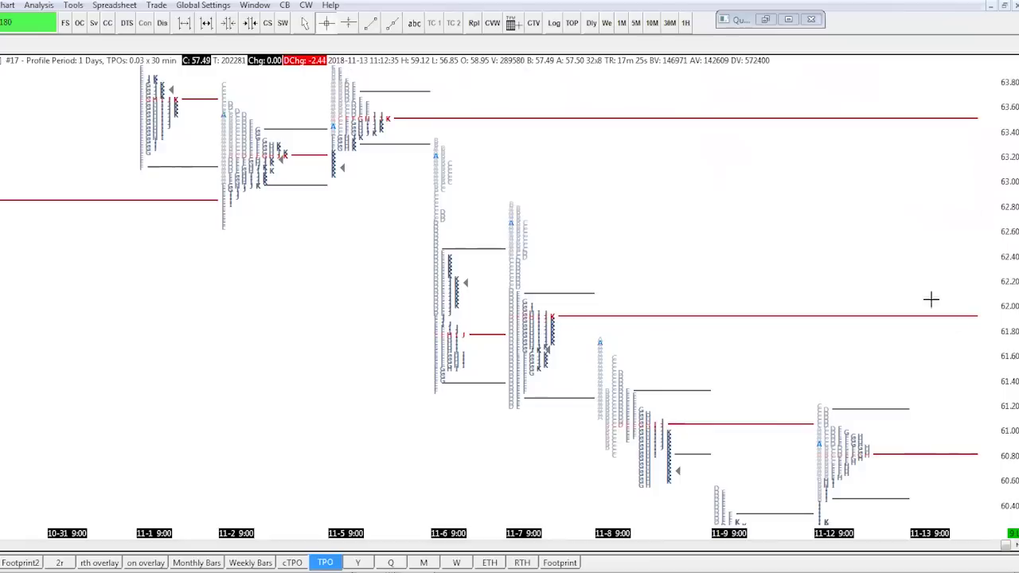
Collapse the 11-8 profile's letters into a regular profile and spread them into their own columns again.
scroll(564, 327, "down", 3)
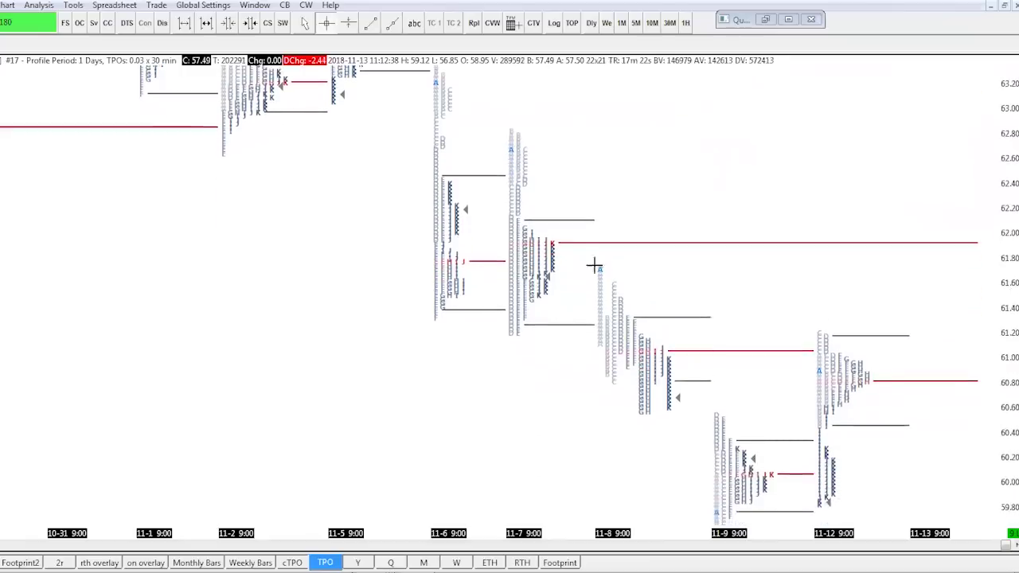
left_click_drag(1004, 261, 1002, 416)
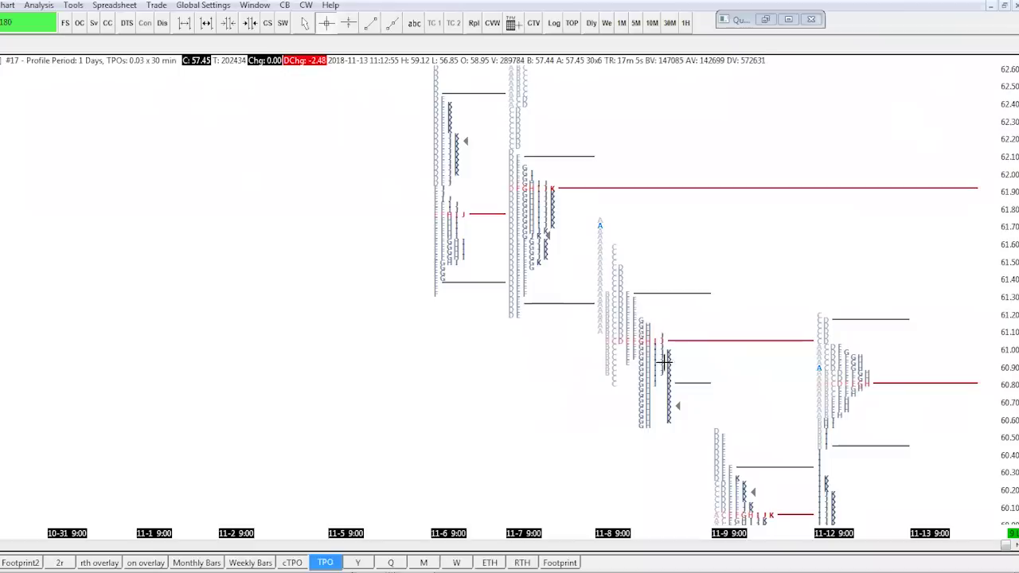
right_click(617, 328)
mouse_move(629, 332)
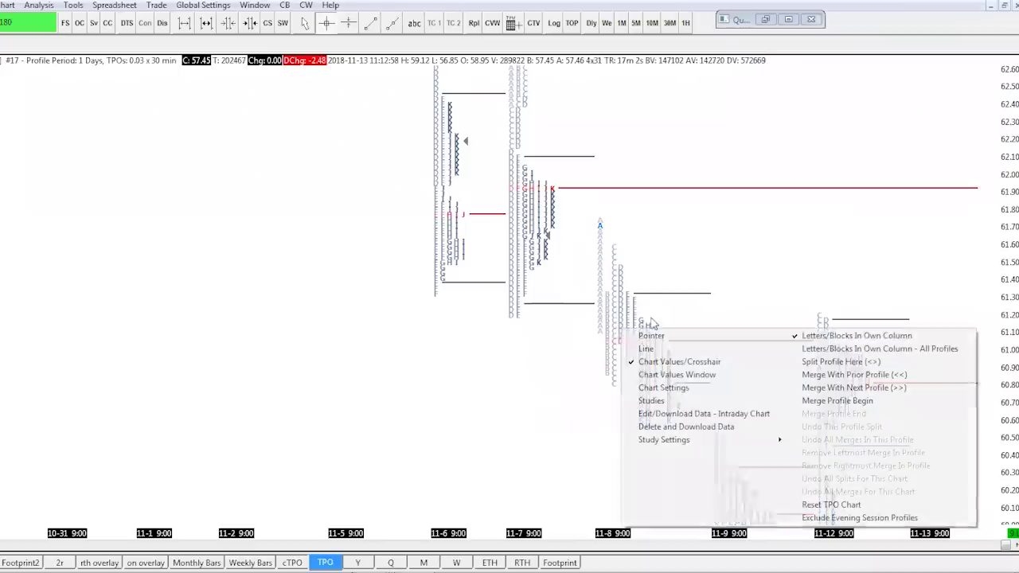
left_click(836, 332)
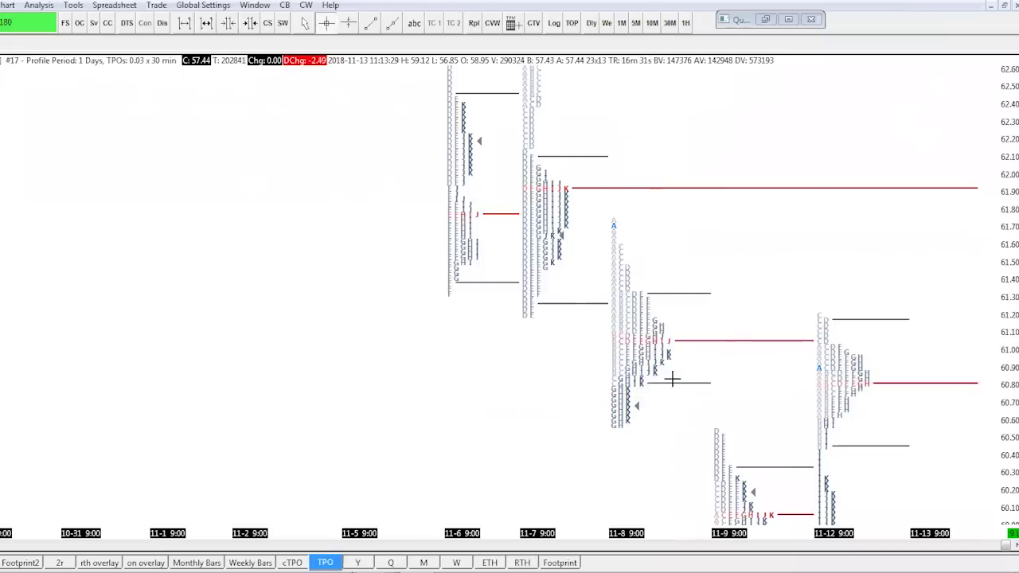
right_click(645, 319)
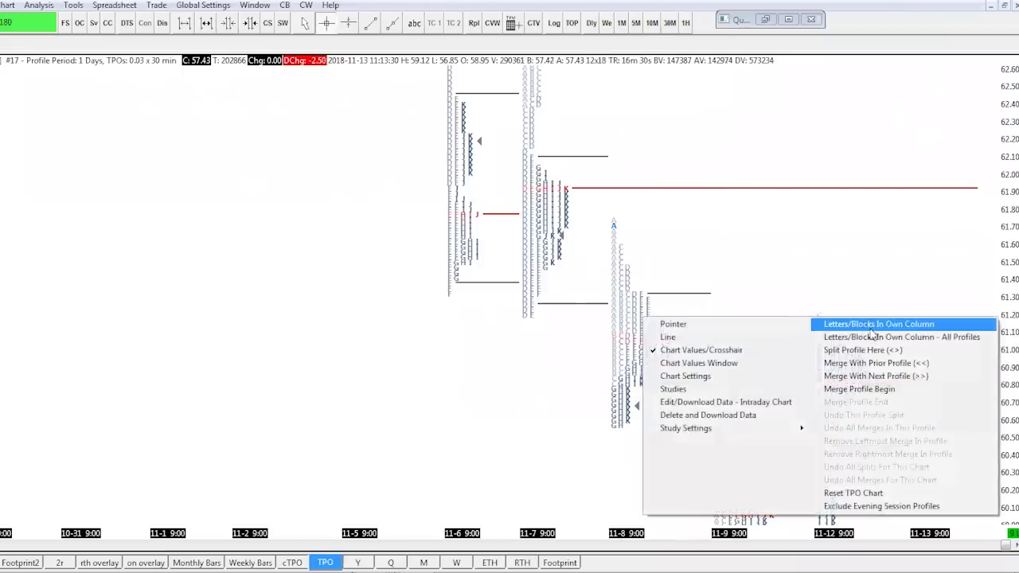
left_click(796, 324)
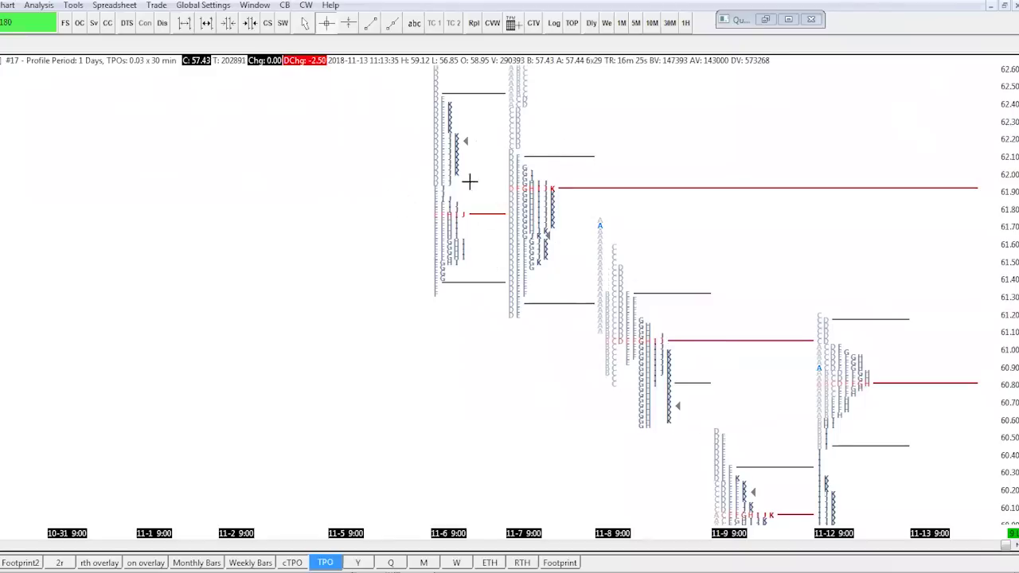
Merge the 11-6 TPO profile with the next profile.
right_click(456, 179)
left_click(347, 195)
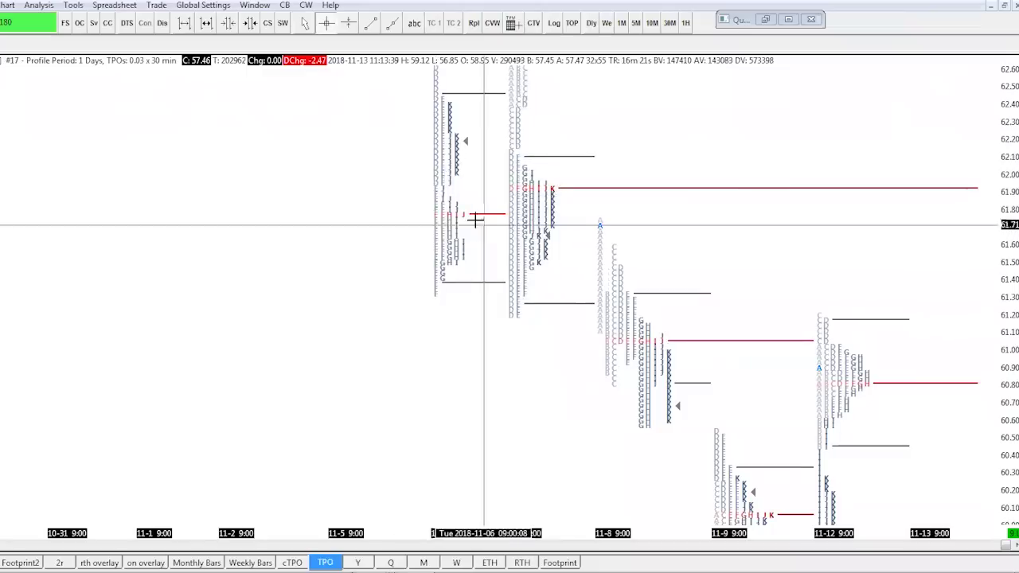
right_click(464, 193)
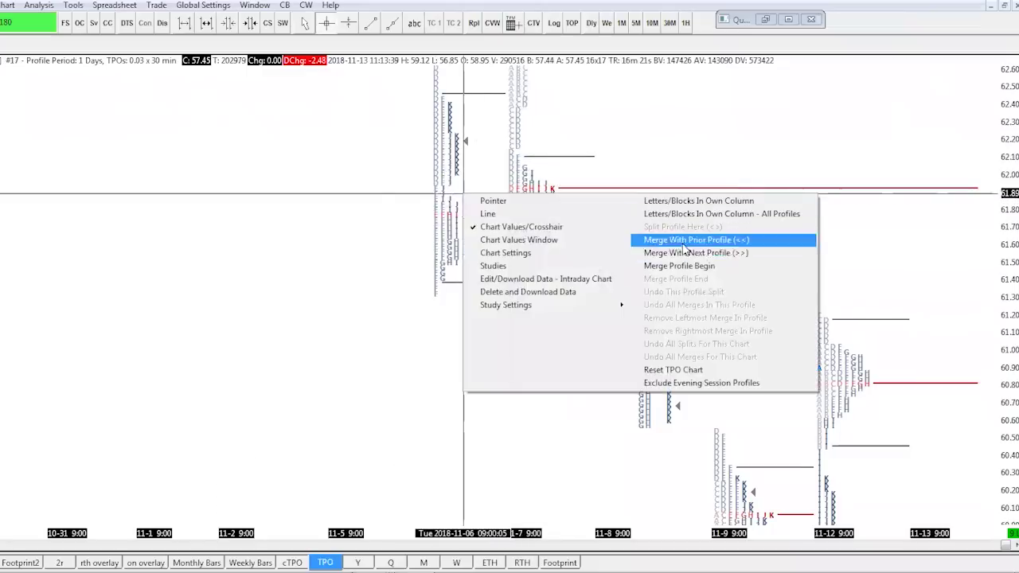
left_click(684, 252)
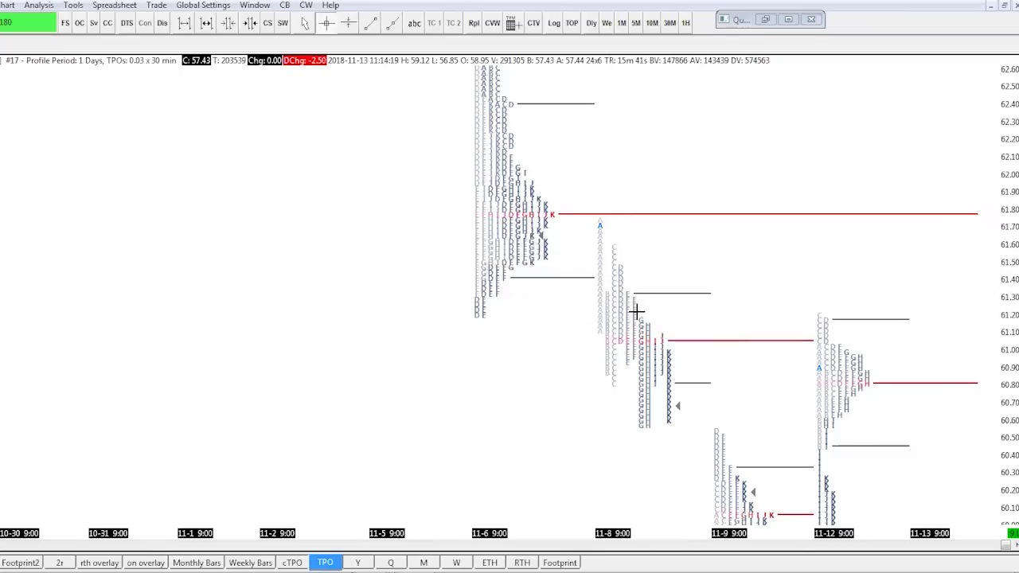
Review the Weekly Bars chart, and examine the ETH chart's higher price zones back to the previous session.
left_click(239, 566)
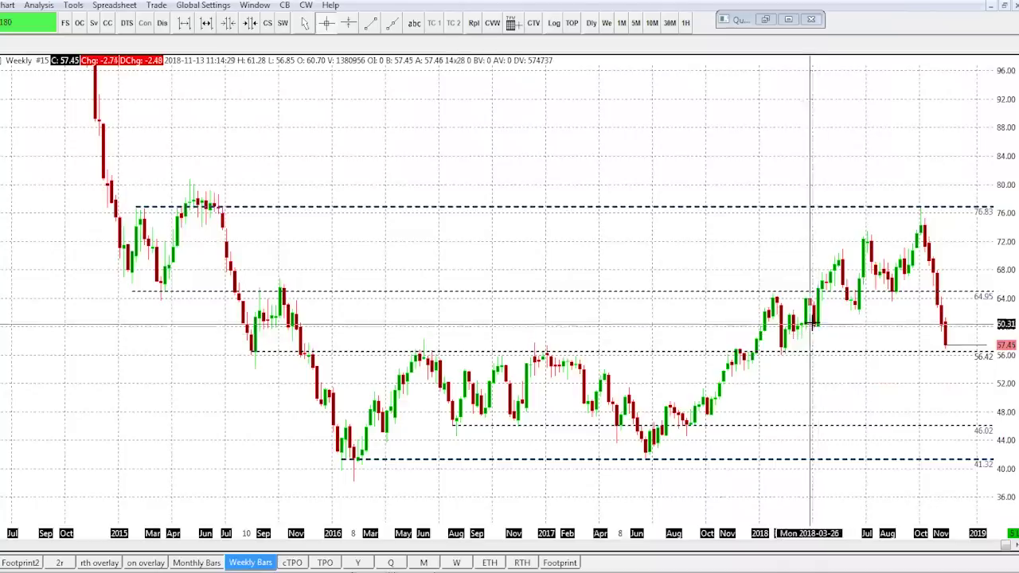
left_click(338, 563)
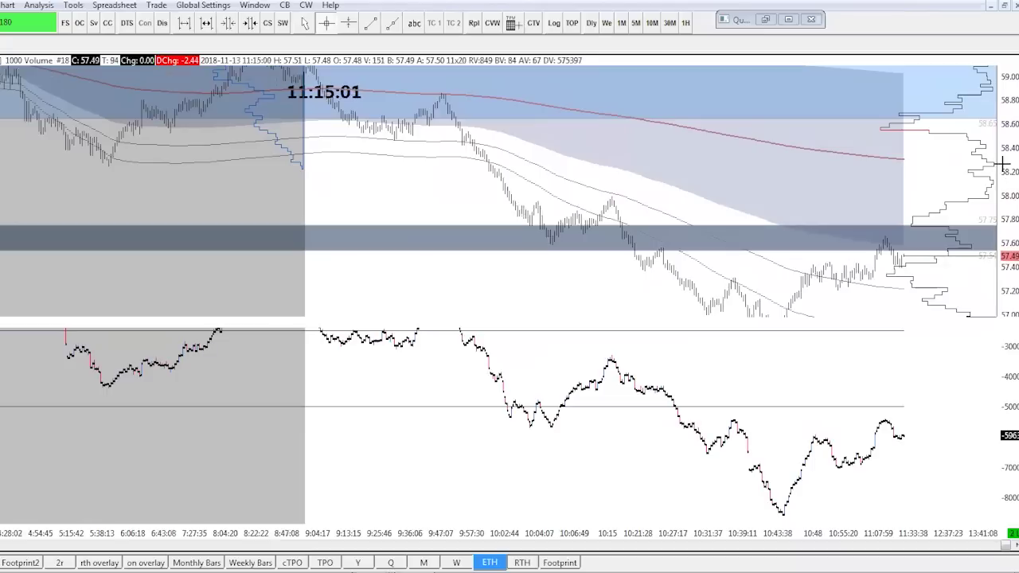
left_click_drag(1003, 164, 992, 252)
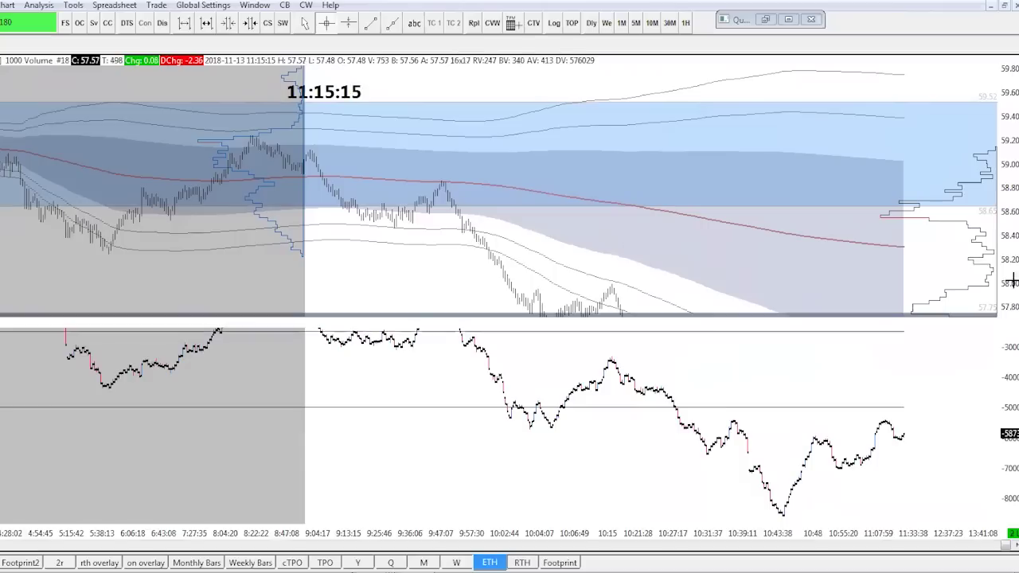
left_click_drag(1011, 269, 1005, 129)
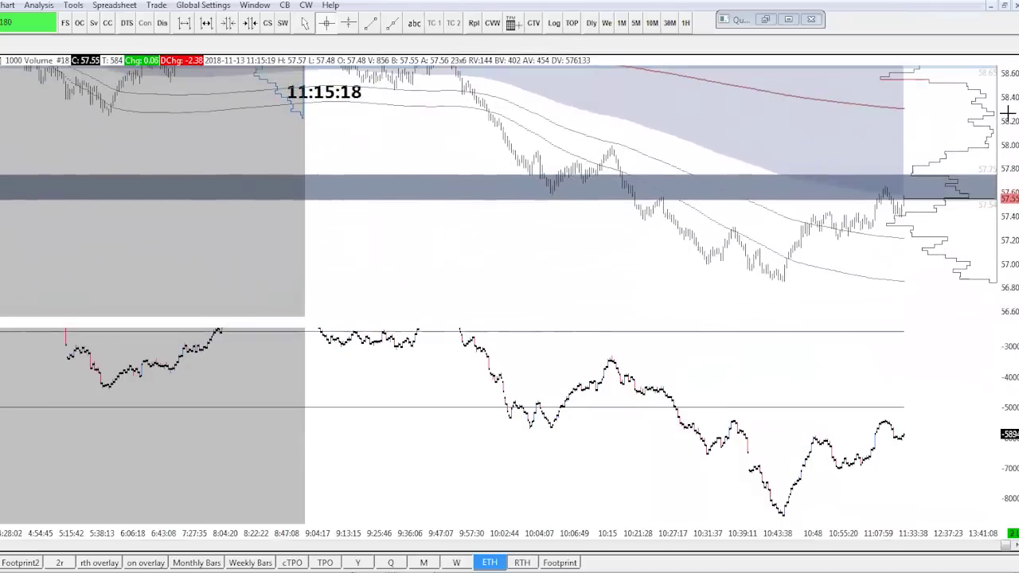
left_click_drag(1005, 109, 1004, 231)
left_click_drag(1011, 159, 1011, 194)
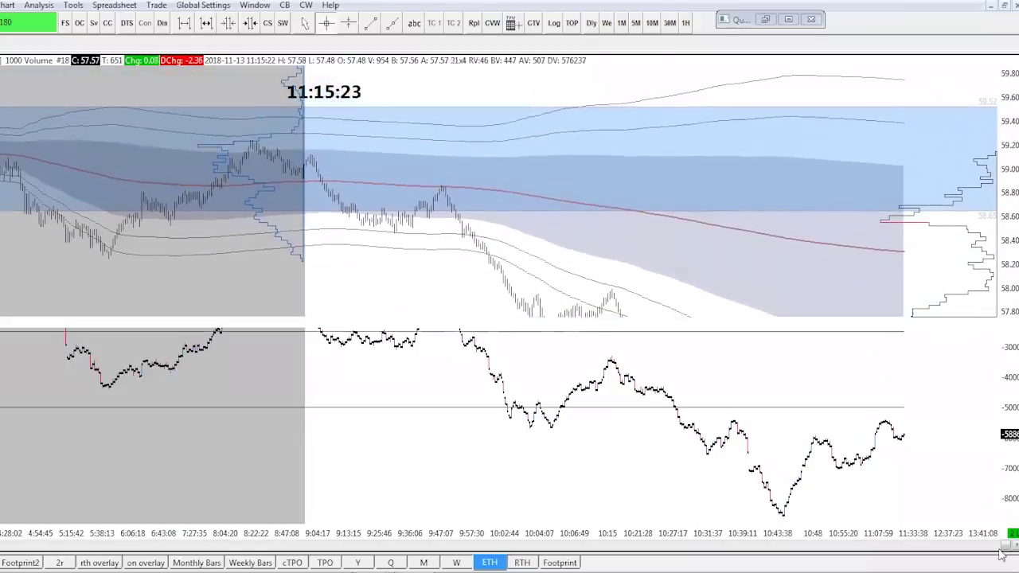
left_click_drag(1004, 546, 997, 548)
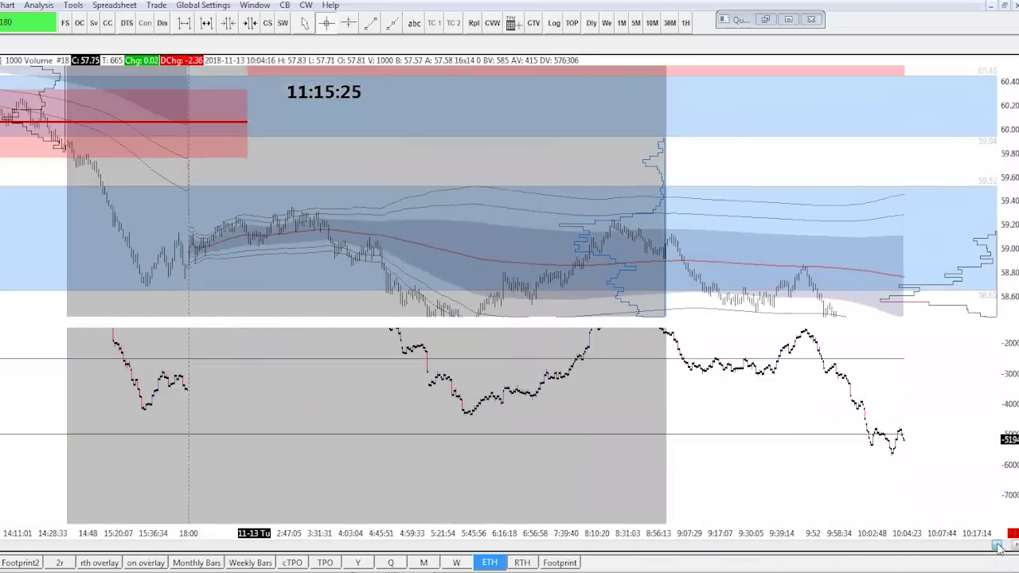